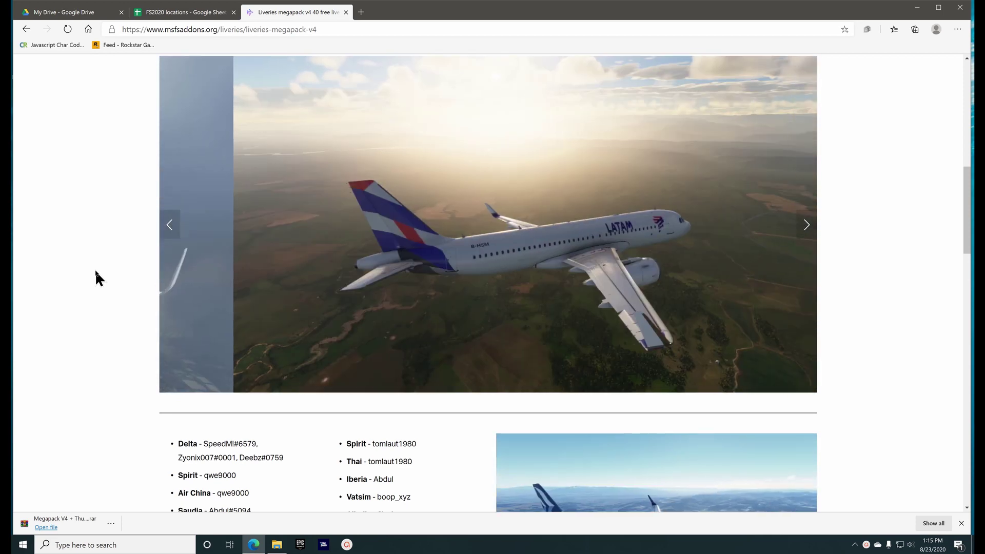
Scroll the megapack page to the HOW TO INSTALL and community-folder location sections.
{"action": "scroll", "coordinate": [122, 258], "scroll_direction": "up", "scroll_amount": 6}
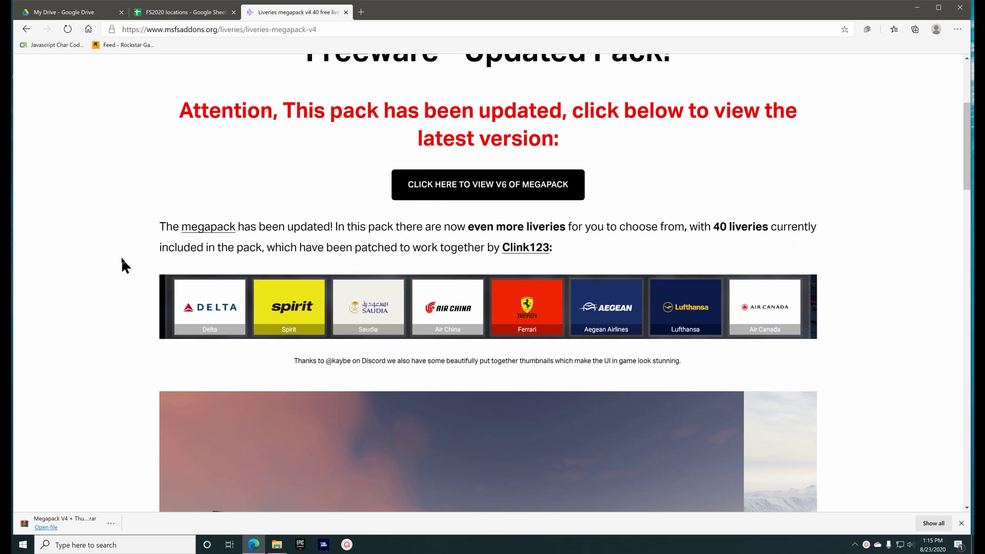
{"action": "scroll", "coordinate": [114, 256], "scroll_direction": "down", "scroll_amount": 5}
{"action": "scroll", "coordinate": [106, 259], "scroll_direction": "down", "scroll_amount": 1}
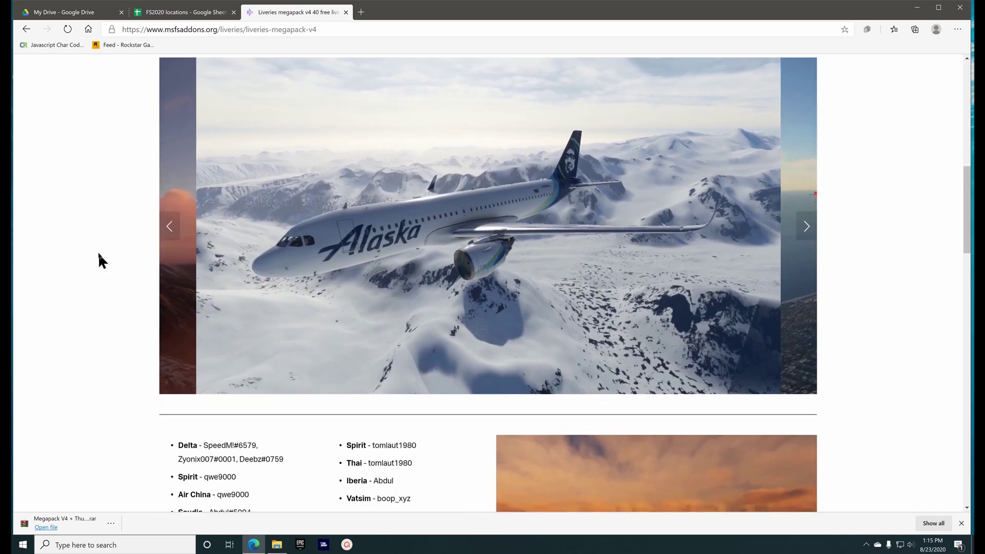
{"action": "scroll", "coordinate": [99, 260], "scroll_direction": "up", "scroll_amount": 6}
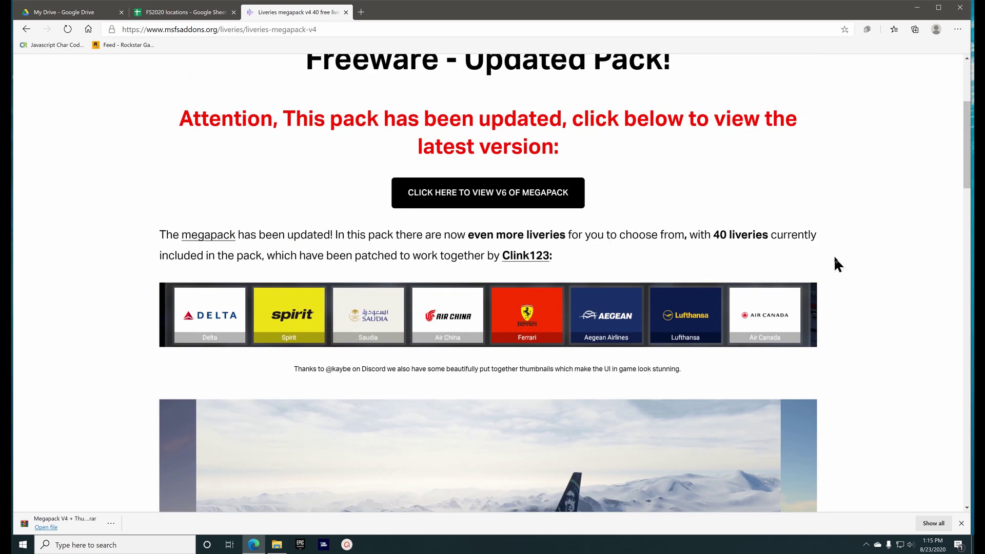
{"action": "scroll", "coordinate": [107, 211], "scroll_direction": "down", "scroll_amount": 15}
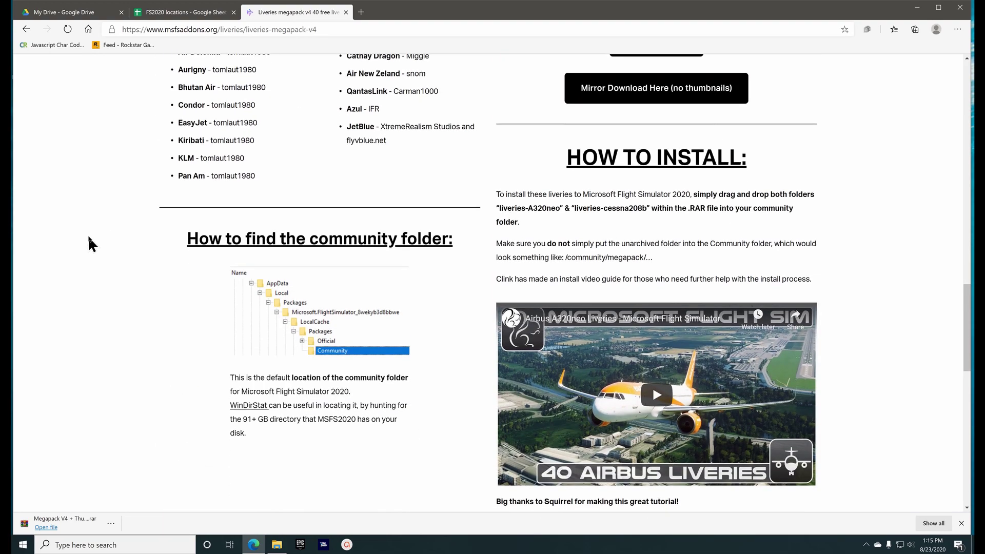
{"action": "scroll", "coordinate": [88, 235], "scroll_direction": "up", "scroll_amount": 5}
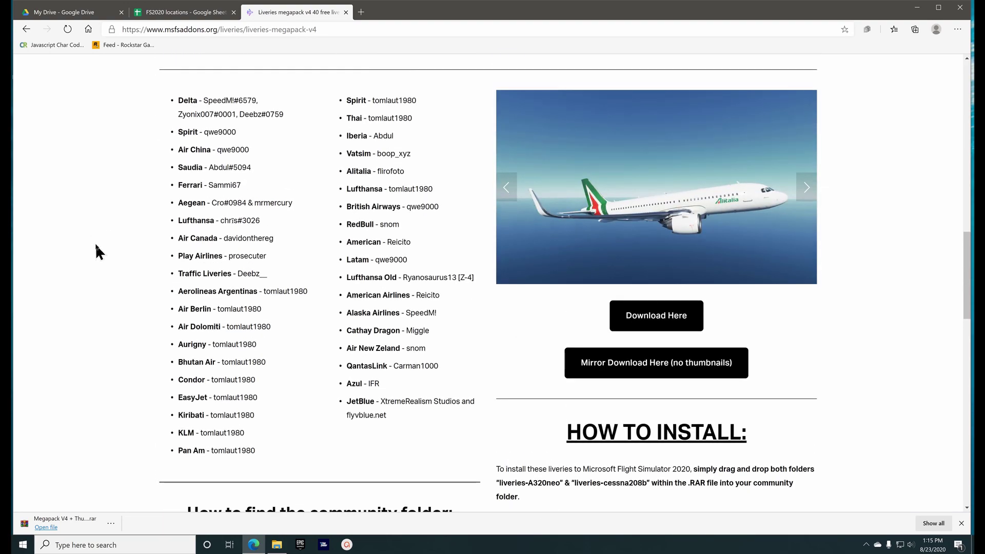
{"action": "scroll", "coordinate": [149, 220], "scroll_direction": "down", "scroll_amount": 9}
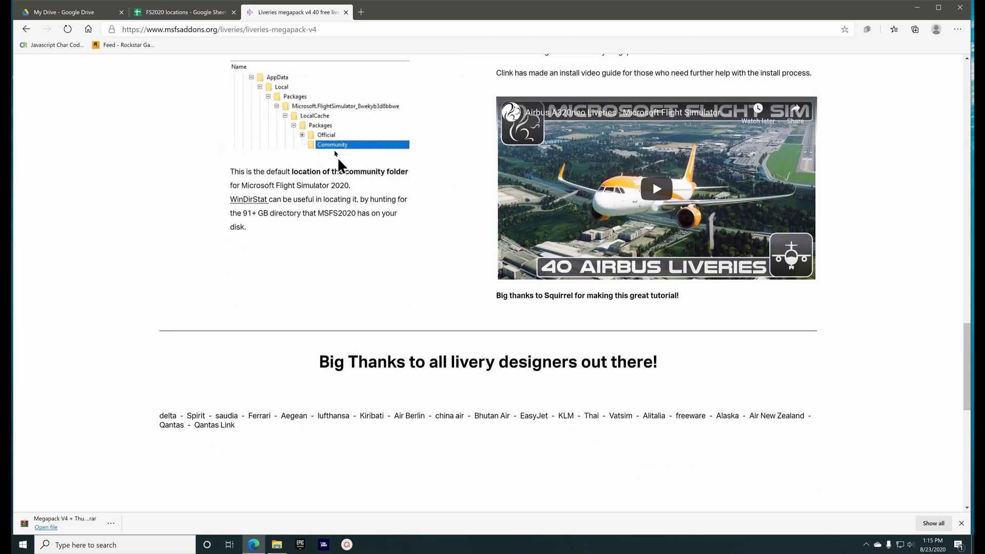
{"action": "scroll", "coordinate": [176, 172], "scroll_direction": "up", "scroll_amount": 3}
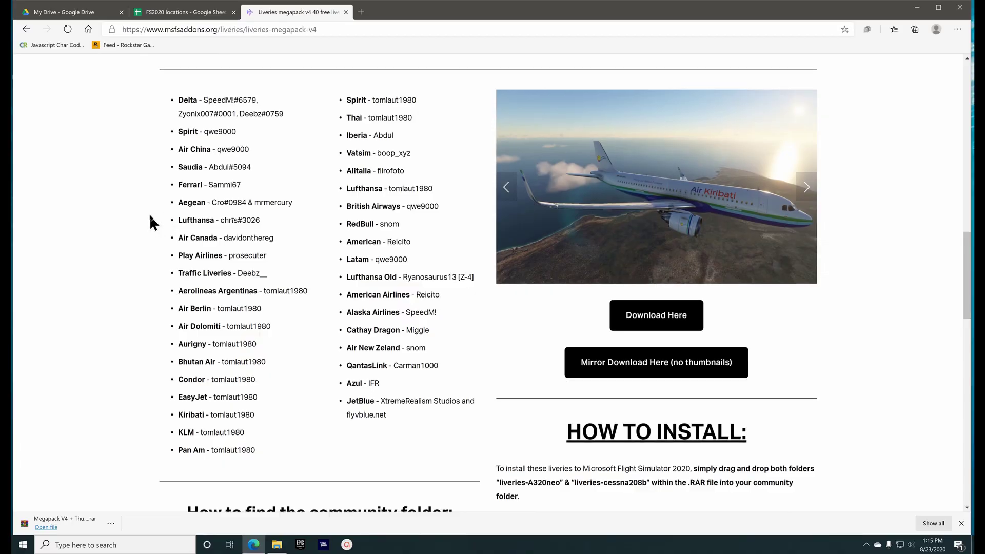
Scroll up past the V6 notice, then down to the Download Here and Mirror Download buttons.
{"action": "scroll", "coordinate": [151, 222], "scroll_direction": "down", "scroll_amount": 8}
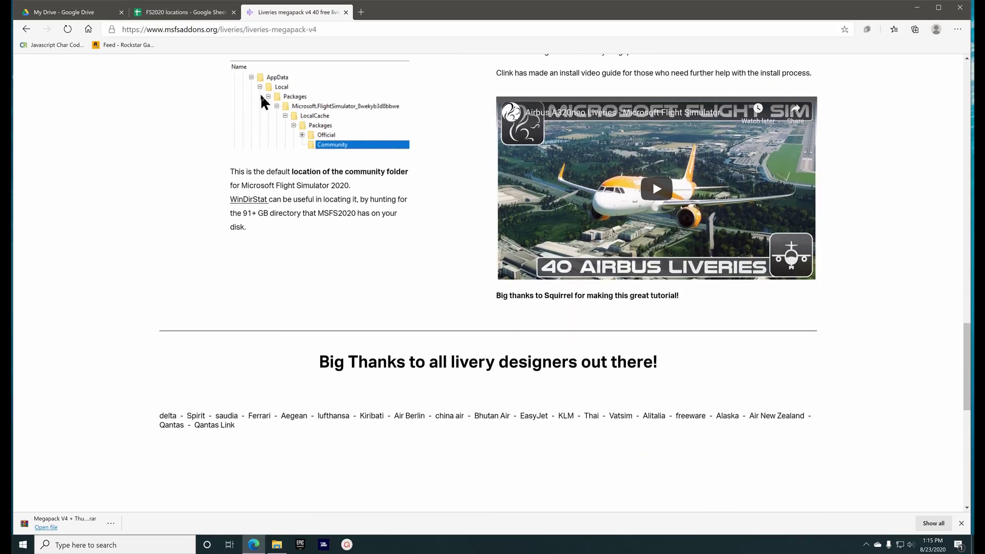
{"action": "scroll", "coordinate": [154, 205], "scroll_direction": "up", "scroll_amount": 3}
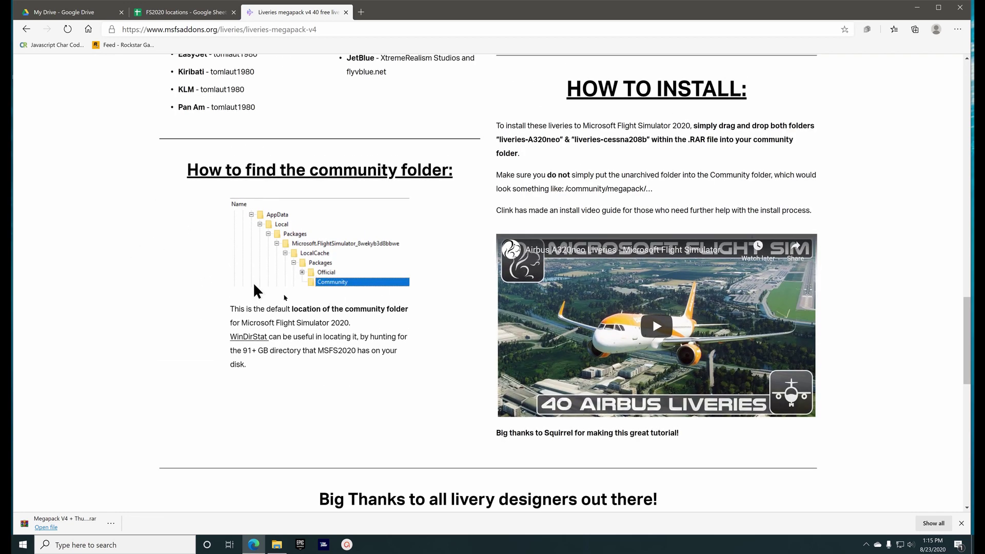
{"action": "scroll", "coordinate": [106, 285], "scroll_direction": "up", "scroll_amount": 12}
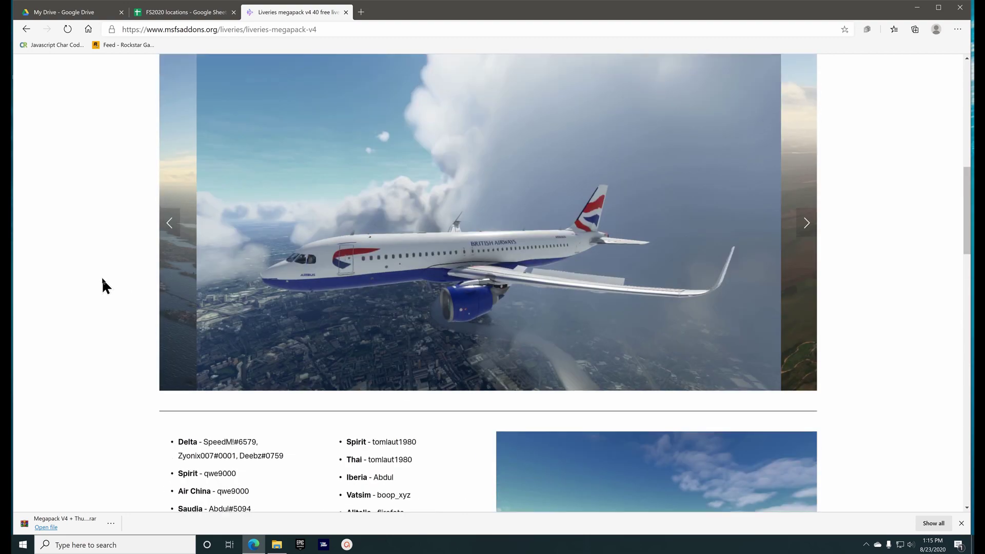
{"action": "scroll", "coordinate": [99, 277], "scroll_direction": "down", "scroll_amount": 3}
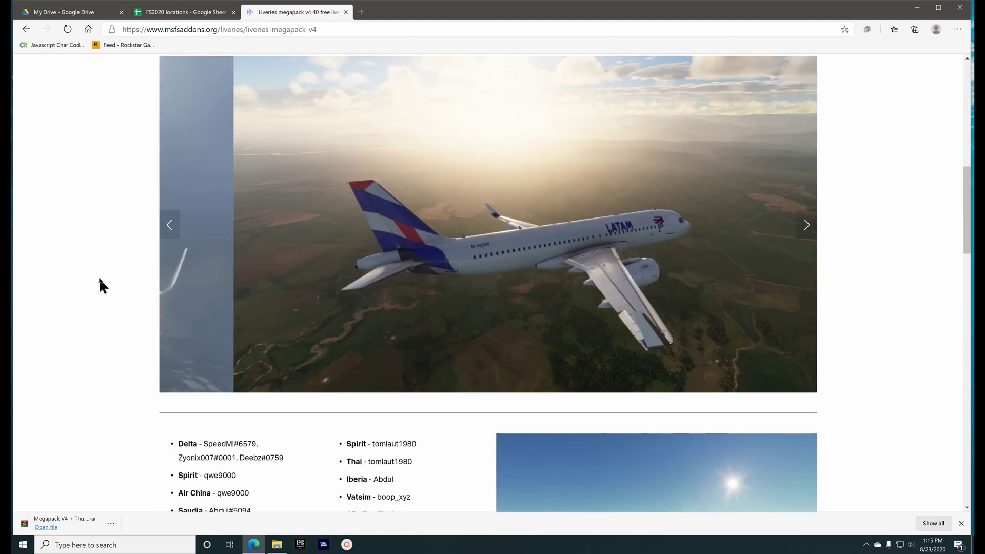
{"action": "scroll", "coordinate": [98, 277], "scroll_direction": "up", "scroll_amount": 4}
{"action": "scroll", "coordinate": [98, 278], "scroll_direction": "up", "scroll_amount": 3}
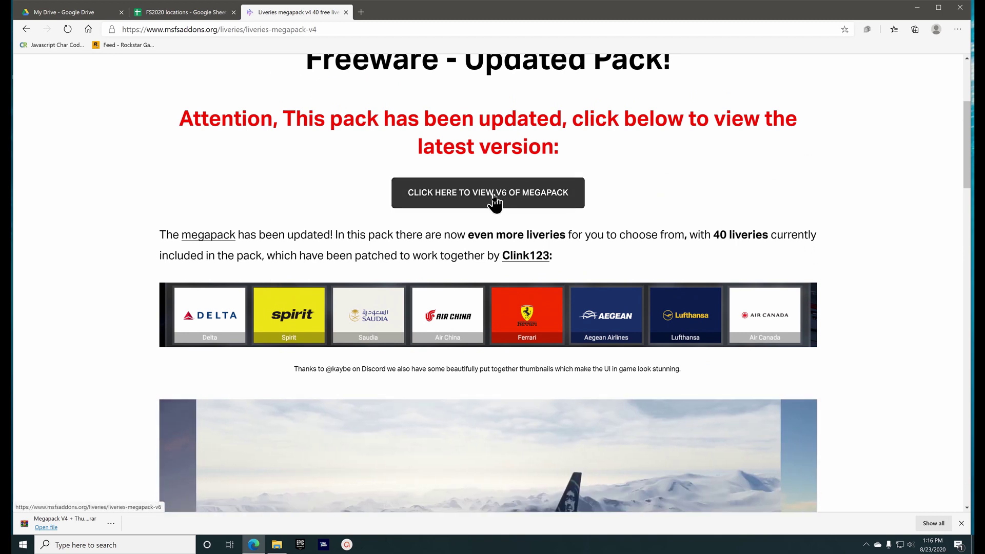
{"action": "scroll", "coordinate": [78, 195], "scroll_direction": "down", "scroll_amount": 15}
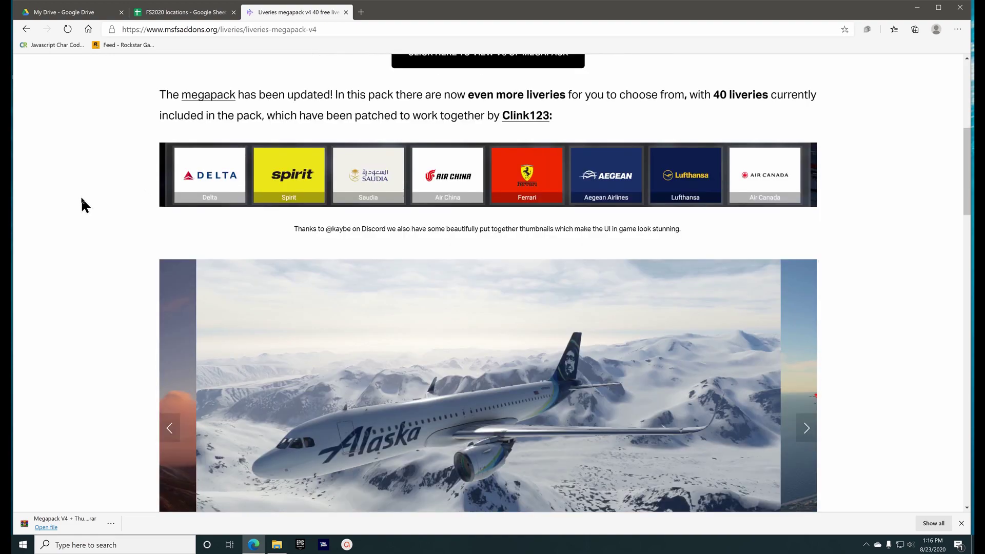
{"action": "scroll", "coordinate": [72, 205], "scroll_direction": "up", "scroll_amount": 1}
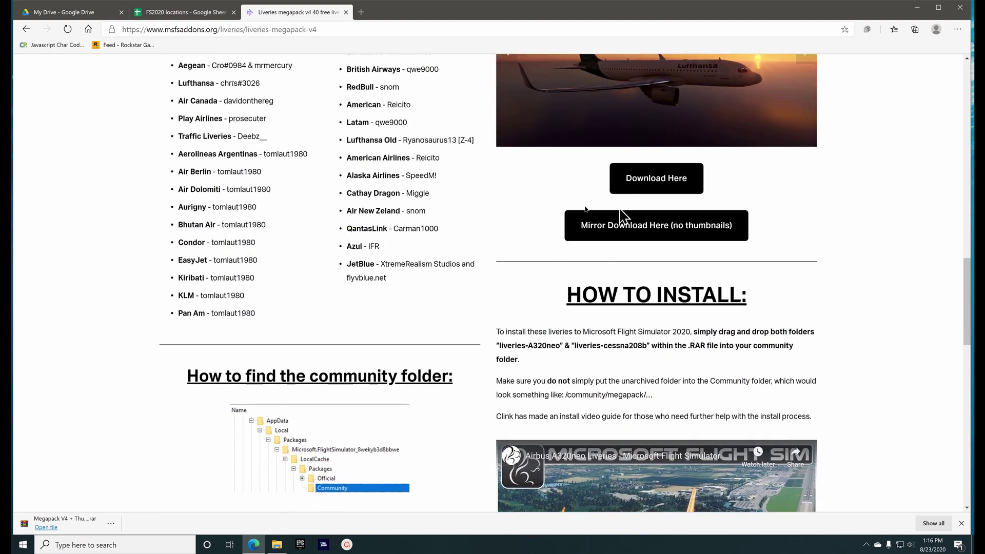
Download the 140 MB Megapack V4 + Thumbnails.rar from MEGA via the Download Here link.
{"action": "left_click", "coordinate": [657, 181]}
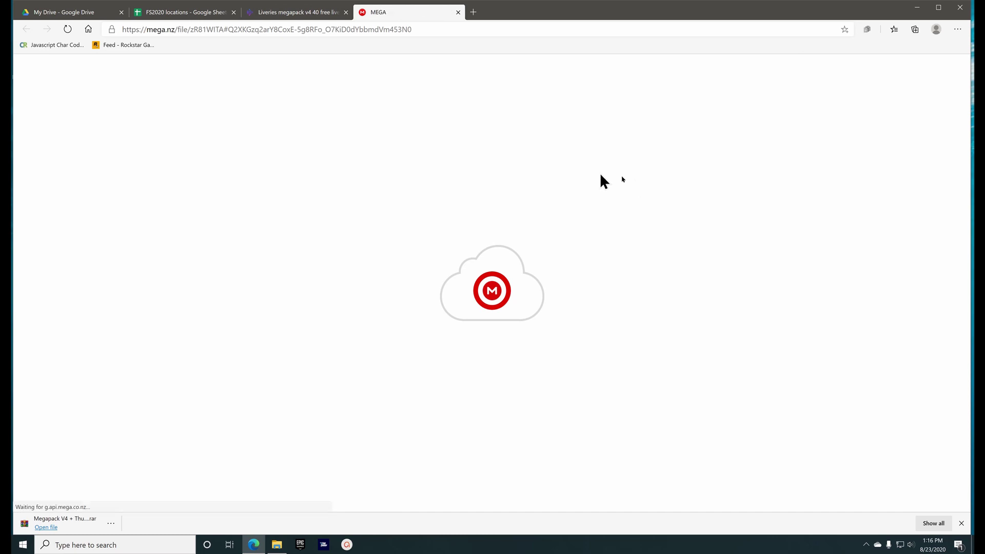
{"action": "left_click", "coordinate": [563, 201]}
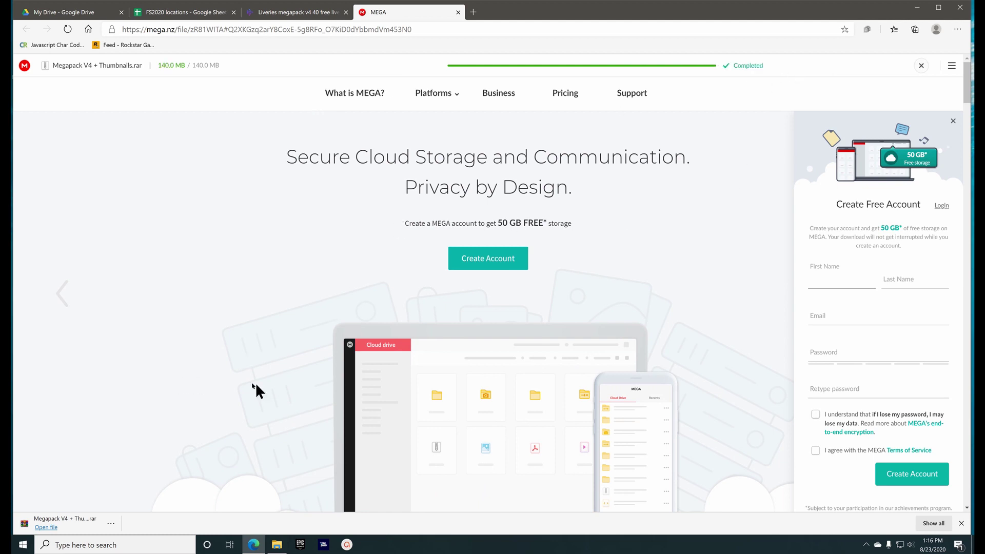
Open File Explorer's Downloads folder holding the Megapack V4 + Thumbnails archive.
{"action": "left_click", "coordinate": [277, 545]}
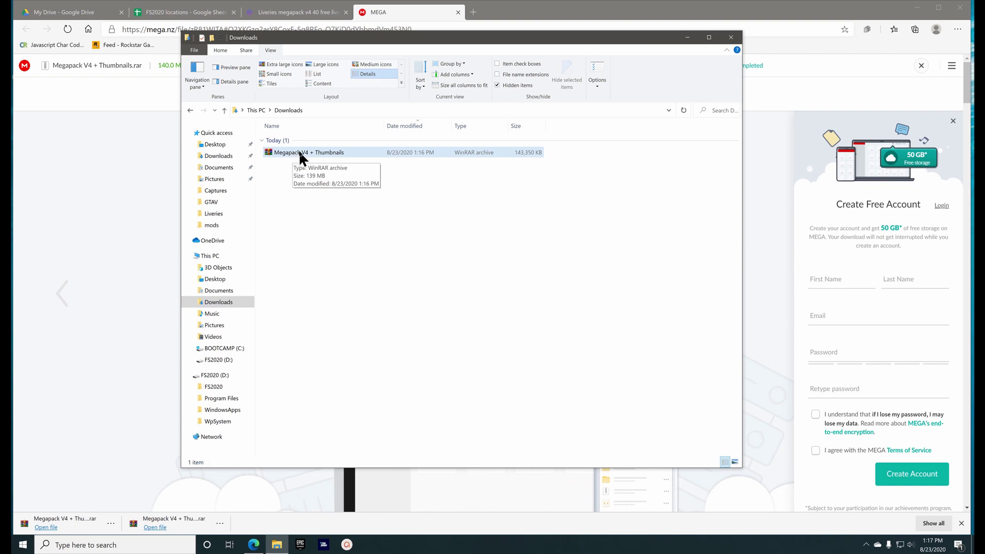
Open Megapack V4 + Thumbnails.rar in WinRAR beside Downloads and inspect its liveries-a320 and Cessna folders.
{"action": "double_click", "coordinate": [288, 153]}
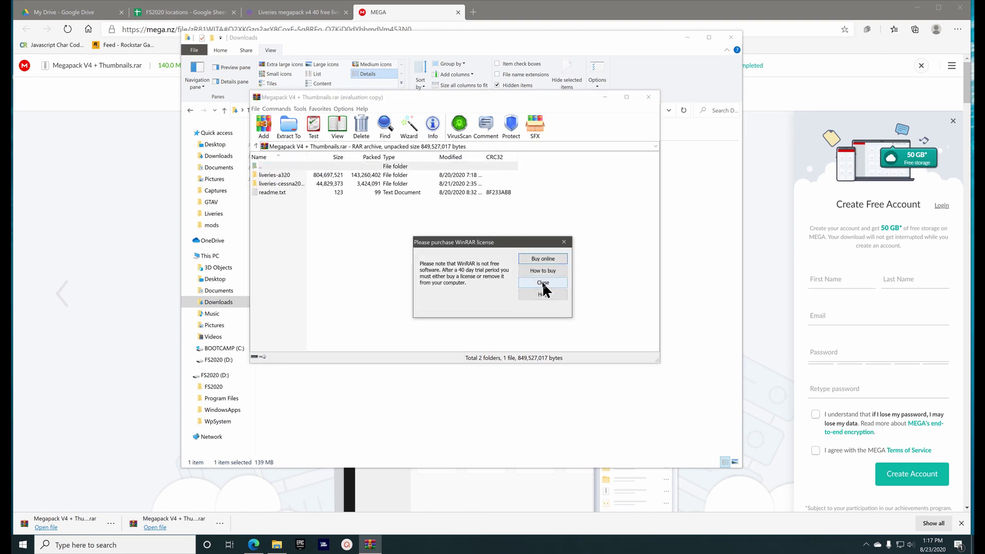
{"action": "left_click", "coordinate": [545, 285]}
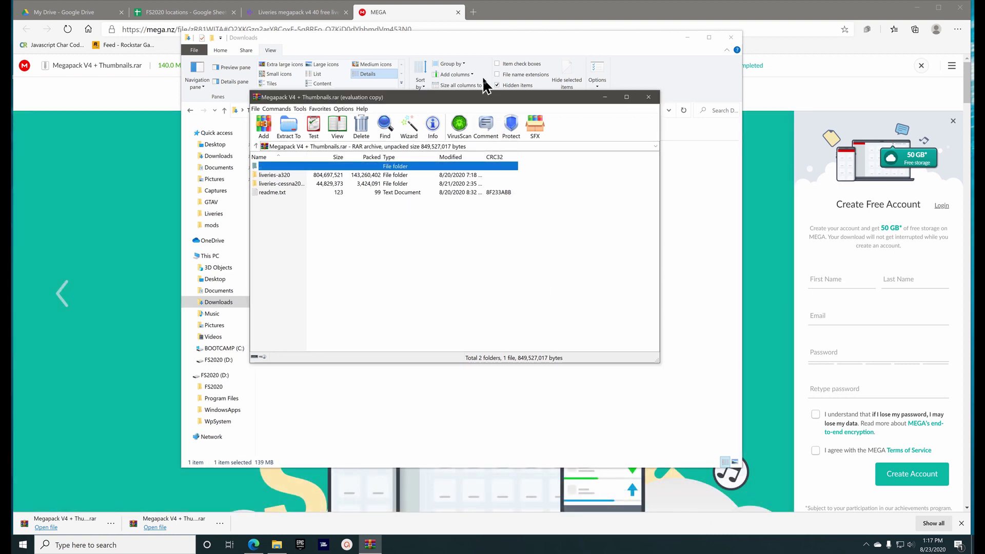
{"action": "left_click_drag", "start_coordinate": [467, 98], "coordinate": [757, 82]}
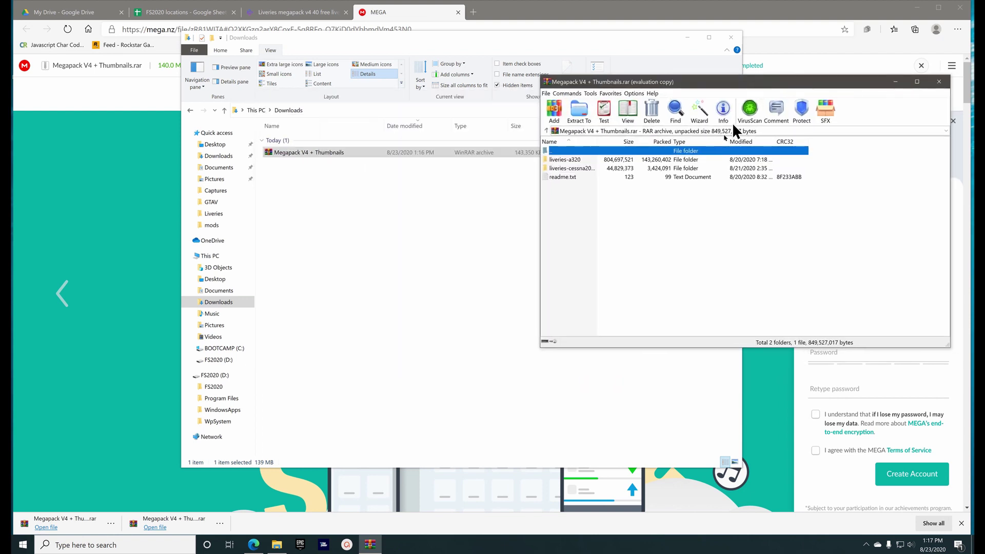
{"action": "left_click", "coordinate": [580, 159]}
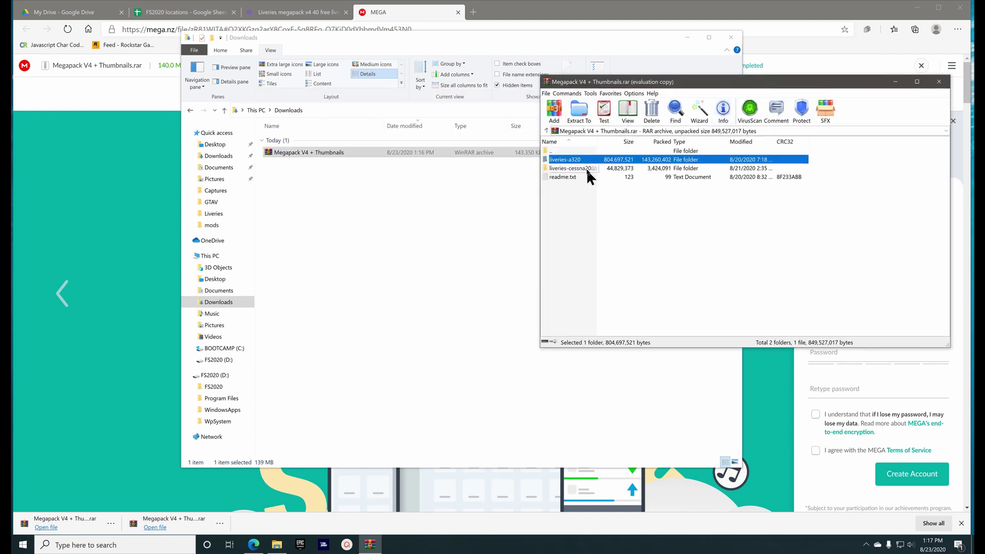
{"action": "left_click", "coordinate": [586, 167]}
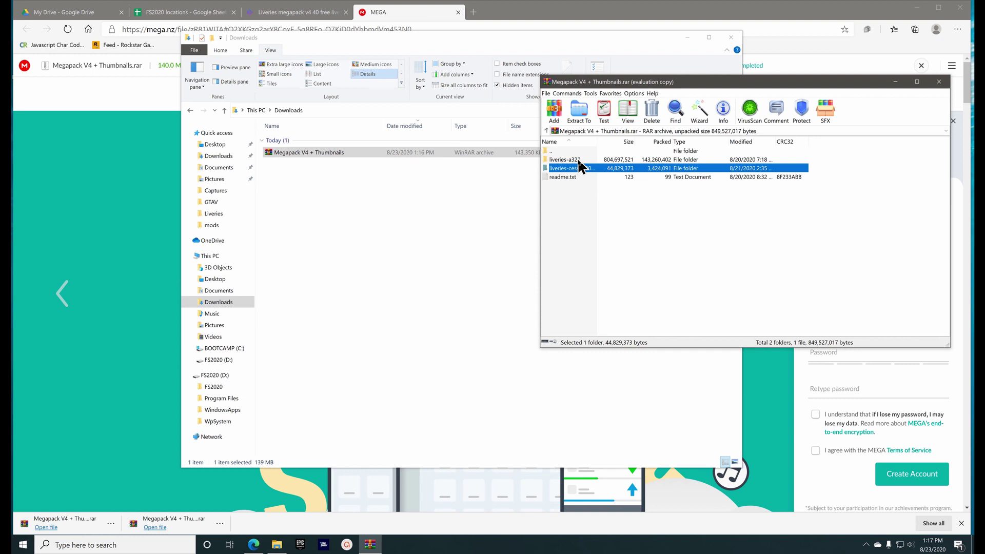
{"action": "left_click", "coordinate": [578, 160]}
{"action": "left_click", "coordinate": [418, 282]}
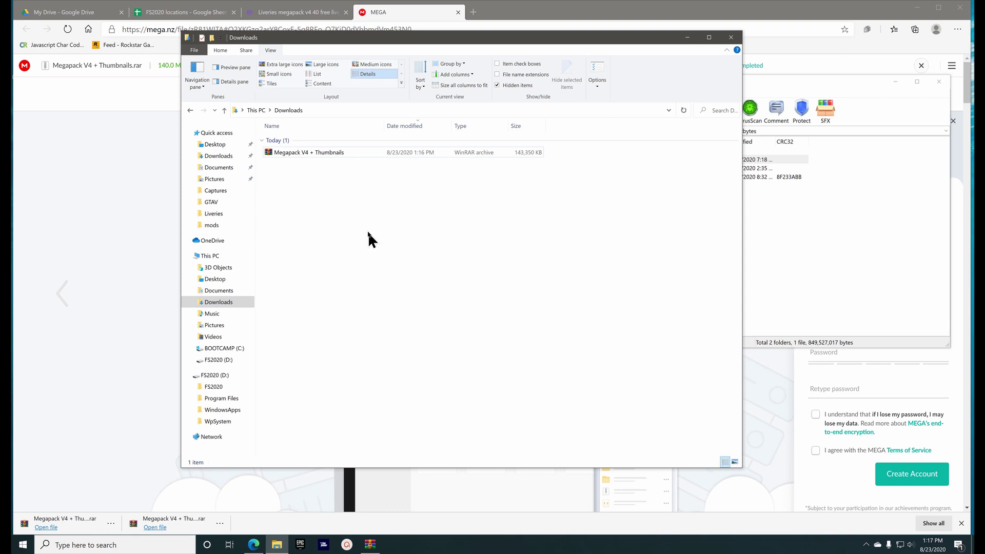
Go to your user profile folder by entering C:\Users\ in the address bar.
{"action": "left_click", "coordinate": [359, 106]}
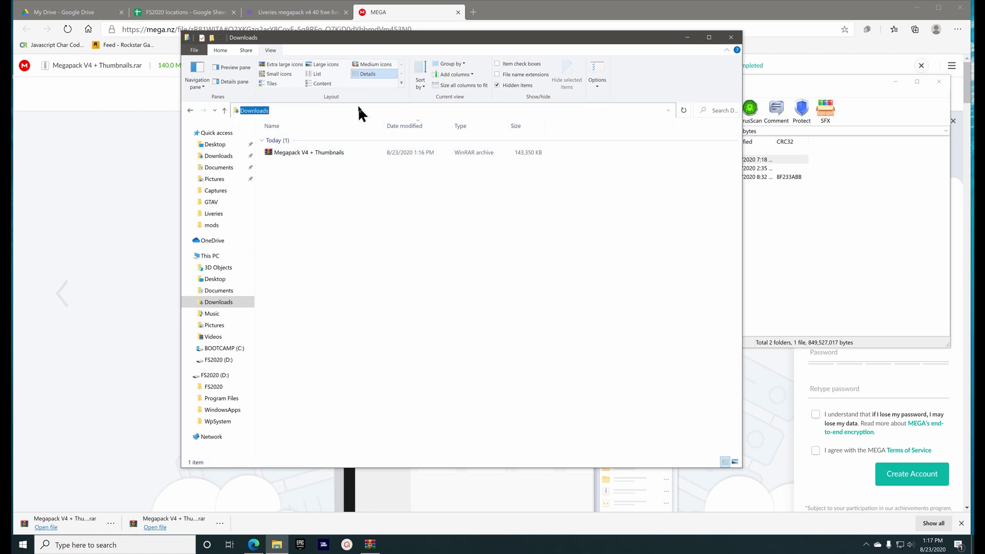
{"action": "type", "text": "C:\\"}
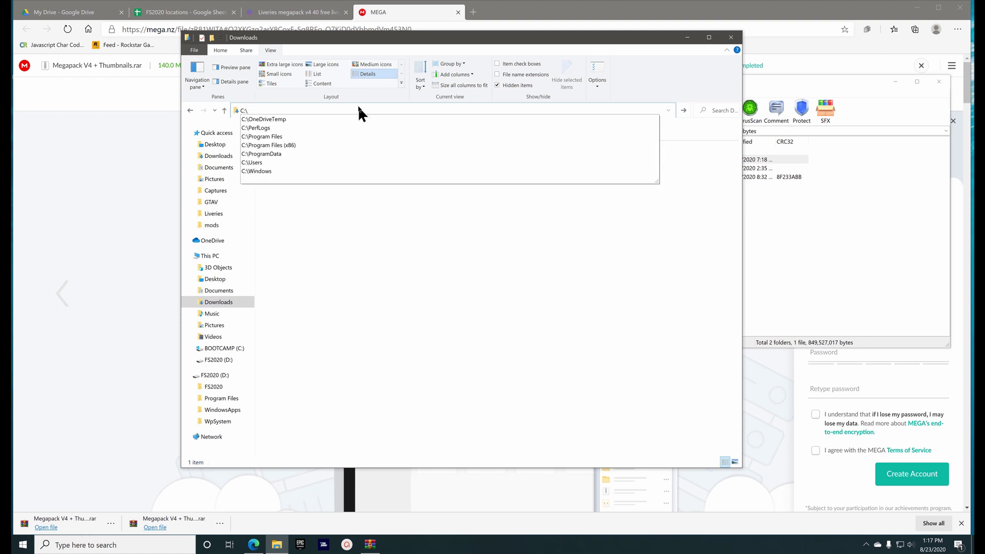
{"action": "type", "text": "Users"}
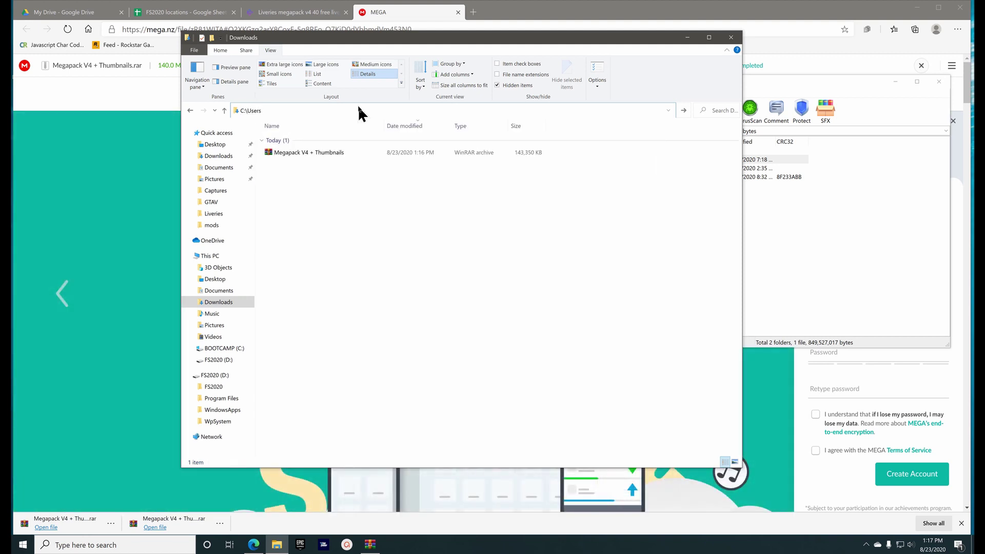
{"action": "type", "text": "\\"}
{"action": "key", "text": "Down"}
{"action": "key", "text": "Down"}
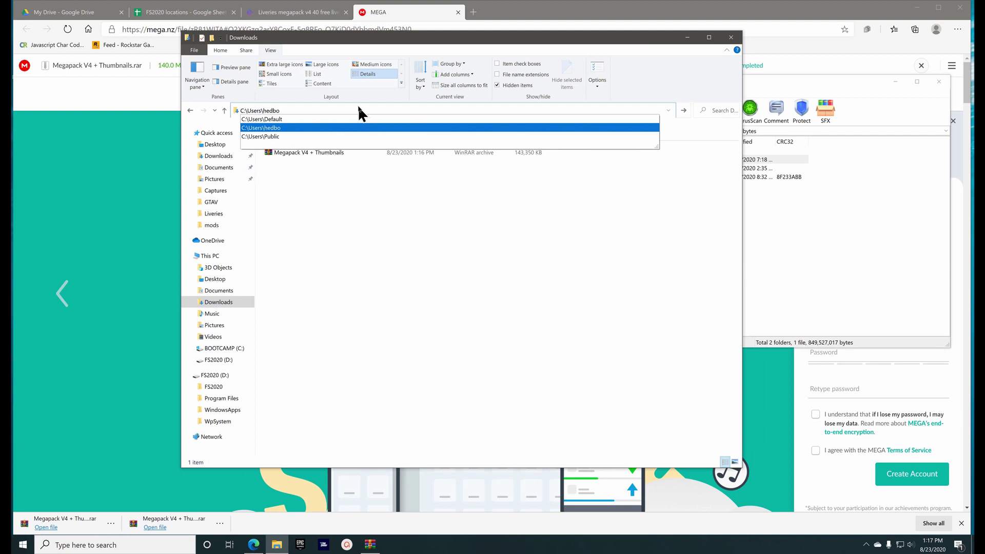
{"action": "key", "text": "Return"}
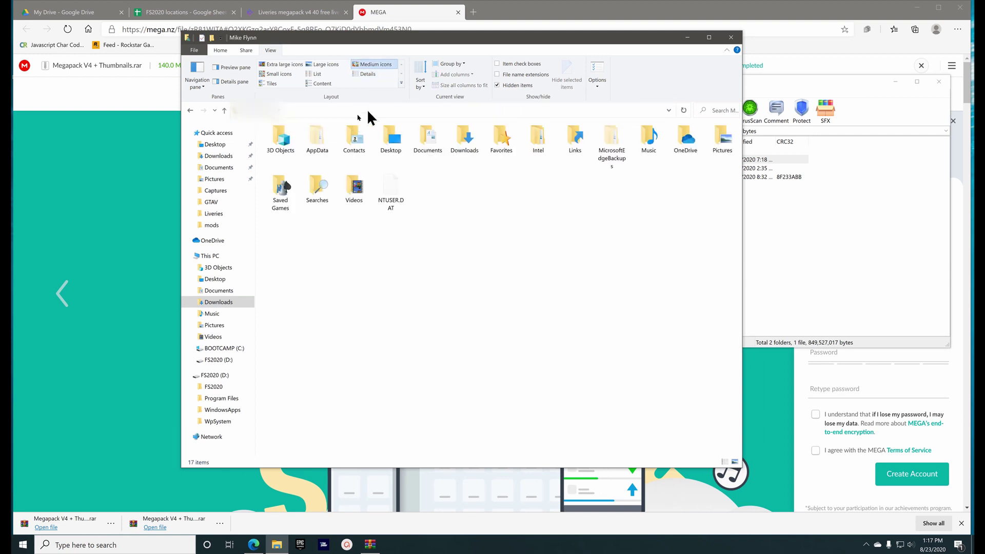
{"action": "left_click", "coordinate": [219, 51]}
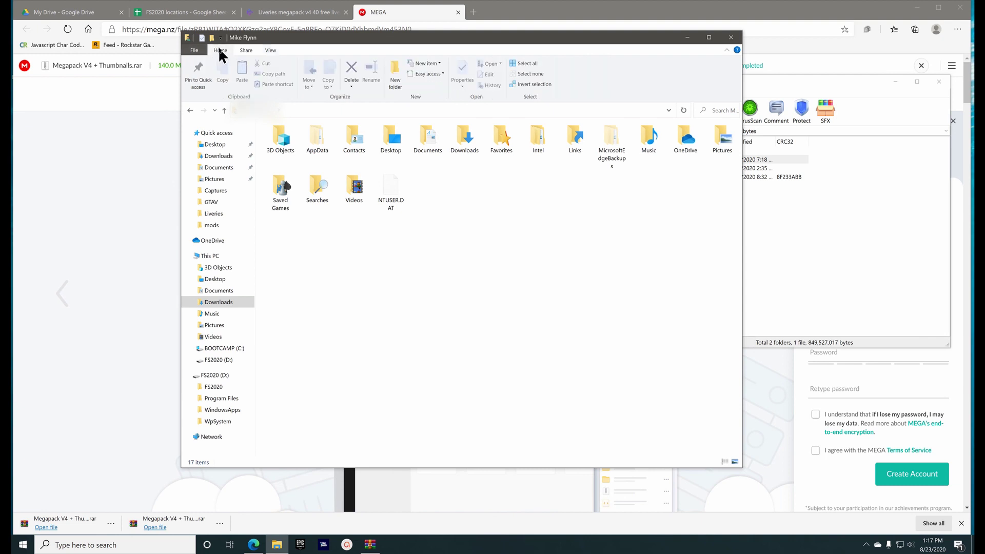
{"action": "left_click", "coordinate": [270, 50]}
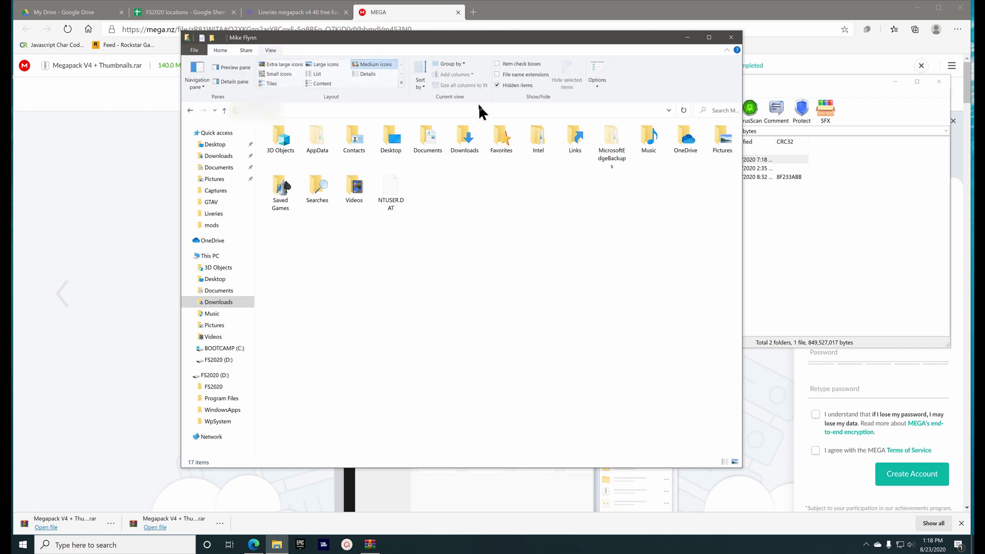
{"action": "left_click", "coordinate": [497, 85]}
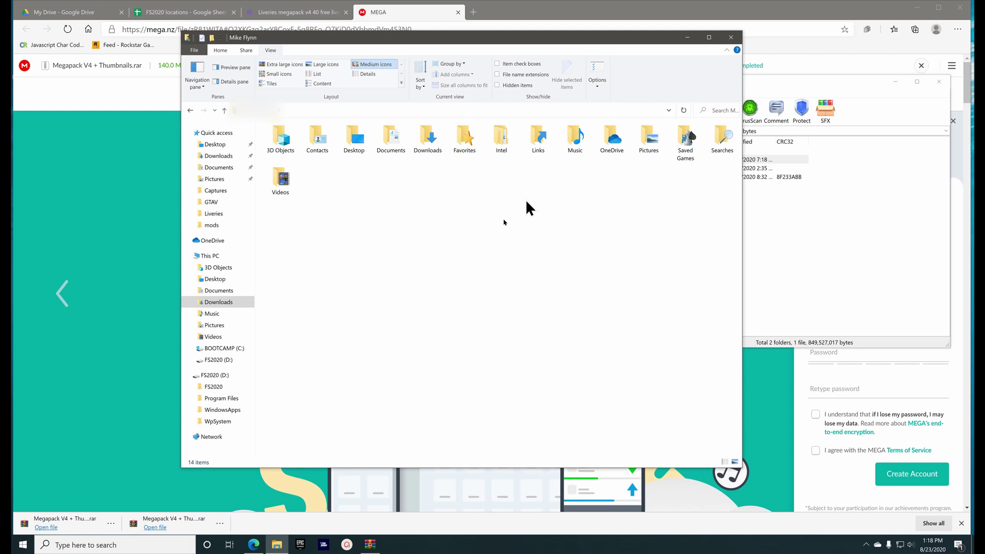
{"action": "left_click", "coordinate": [495, 84]}
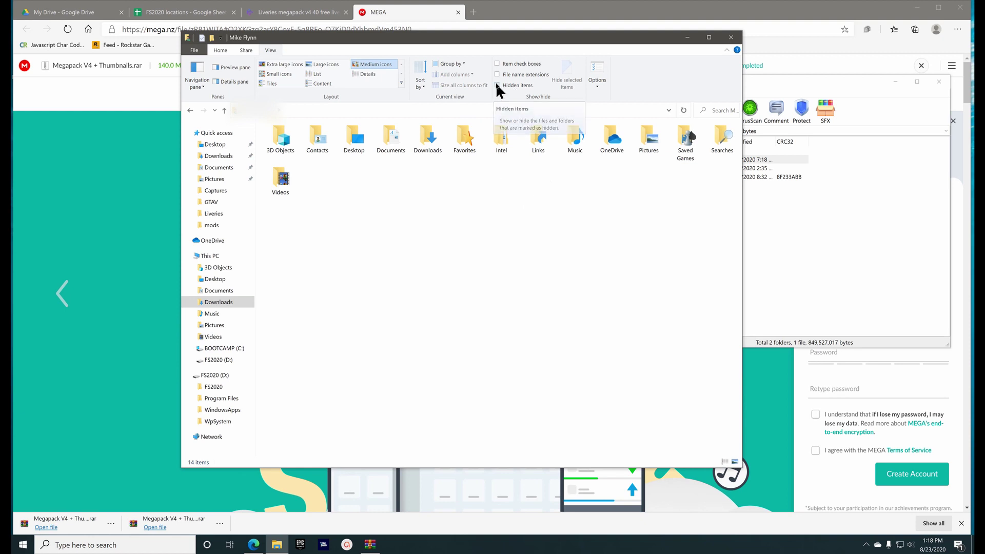
Navigate AppData\Local\Packages\Microsoft.FlightSimulator_8wekyb3d8bbwe\LocalCache\Packages\FS202data\fs2020\Community.
{"action": "double_click", "coordinate": [315, 141]}
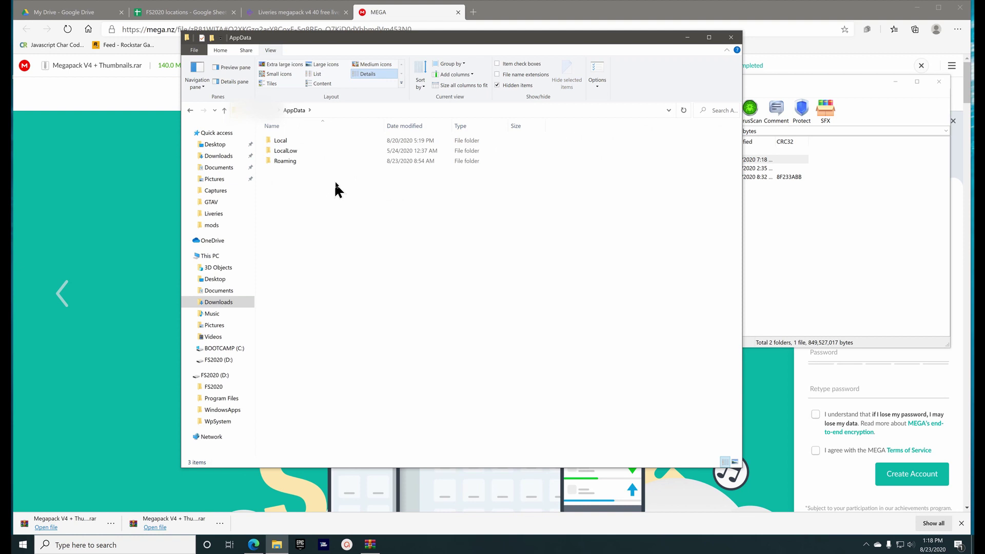
{"action": "double_click", "coordinate": [275, 136]}
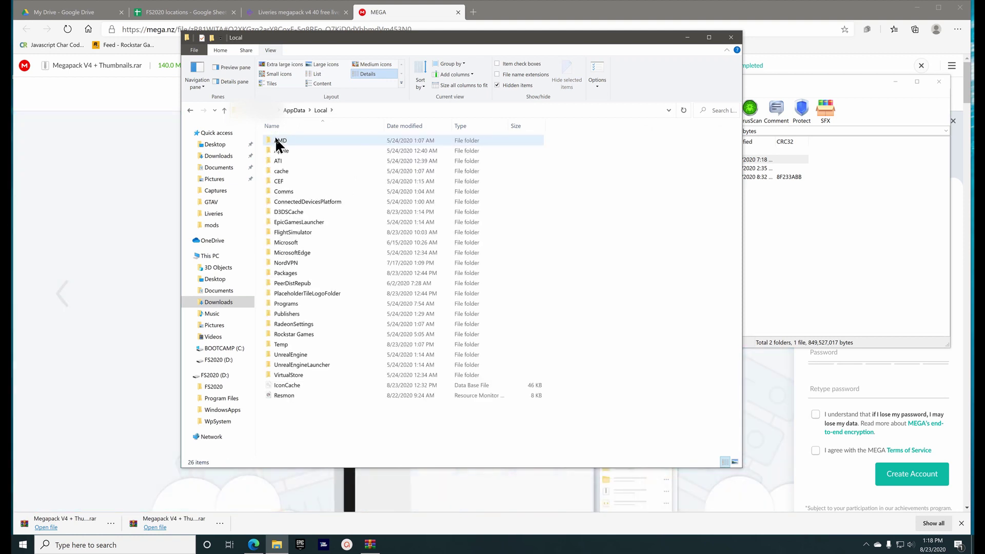
{"action": "double_click", "coordinate": [290, 273]}
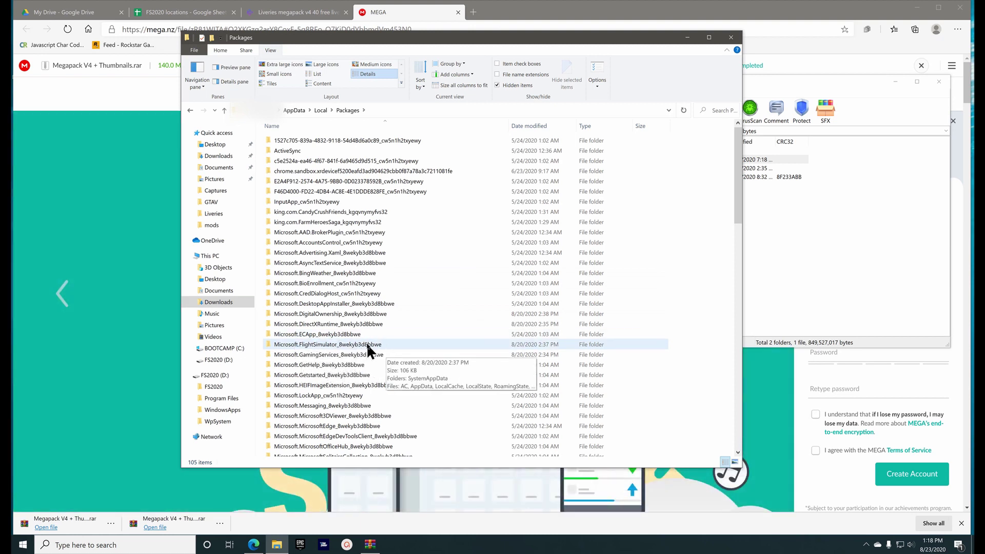
{"action": "double_click", "coordinate": [301, 343]}
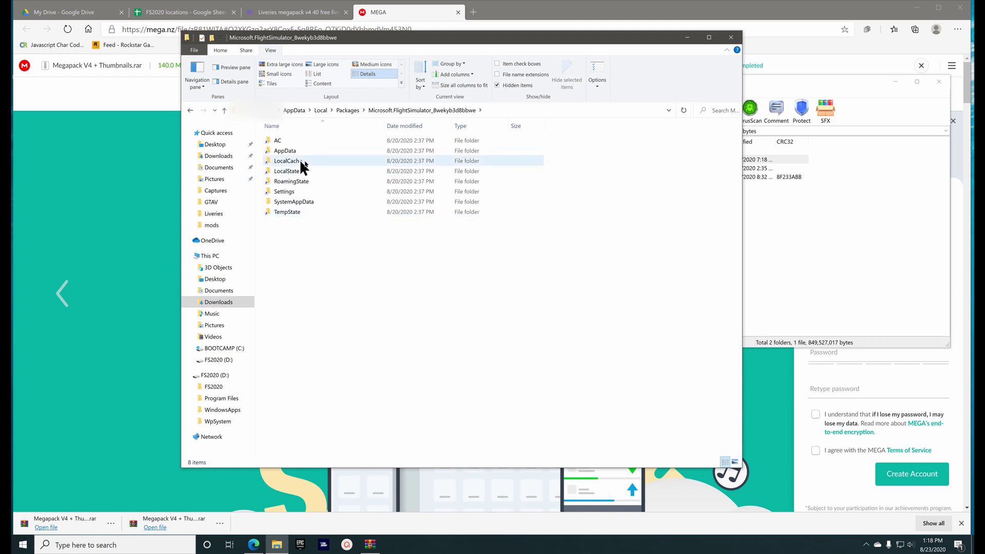
{"action": "double_click", "coordinate": [291, 160]}
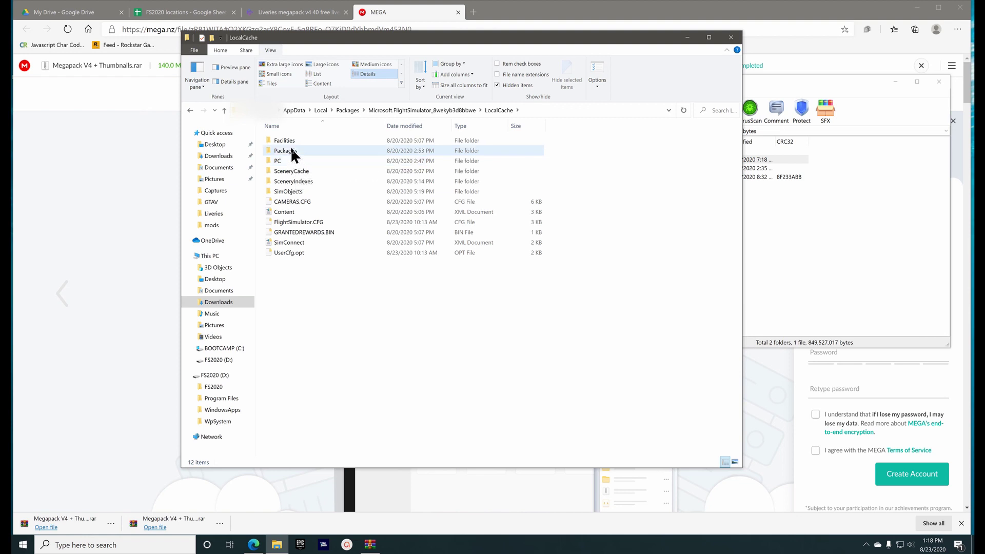
{"action": "double_click", "coordinate": [291, 147]}
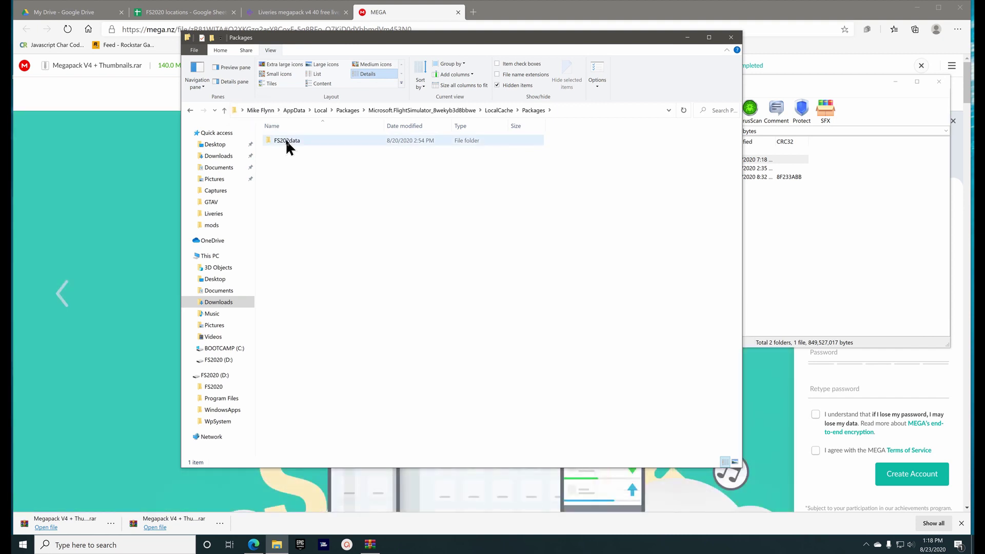
{"action": "double_click", "coordinate": [285, 139]}
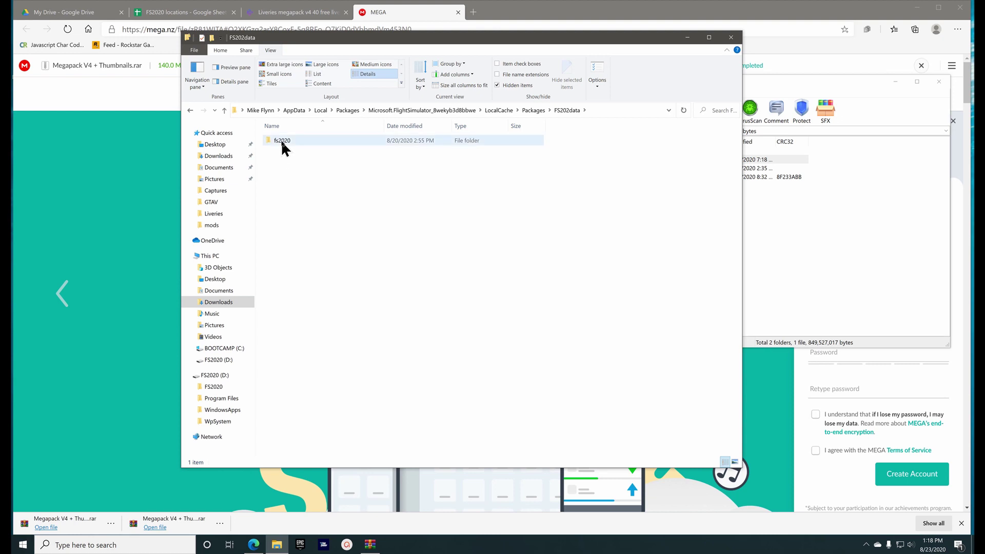
{"action": "double_click", "coordinate": [281, 140]}
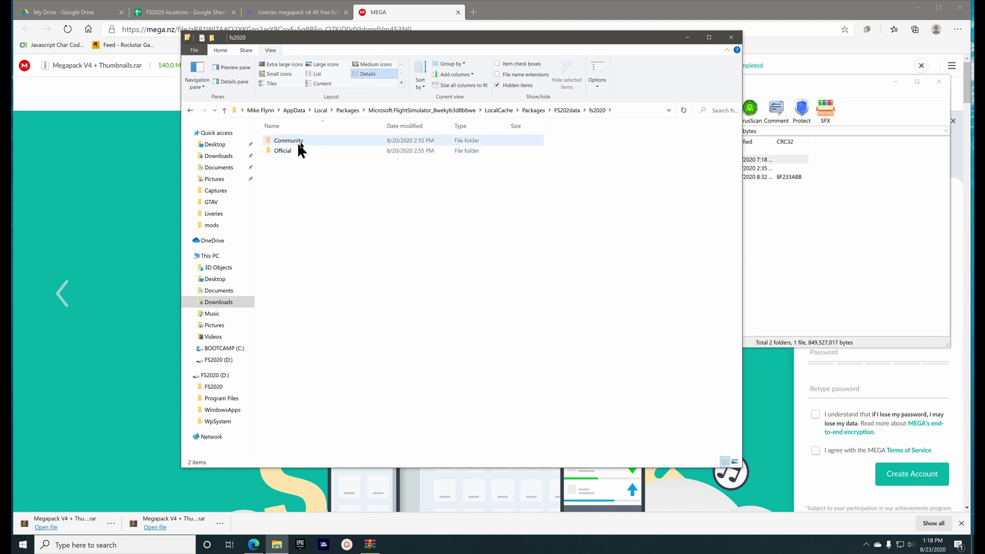
{"action": "double_click", "coordinate": [297, 140]}
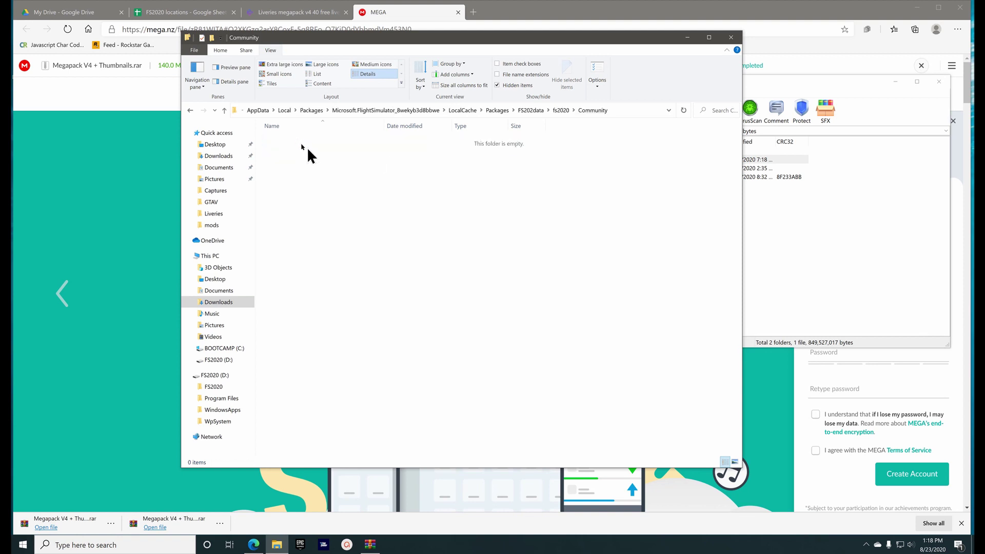
Create a 'Community - Shortcut' on the desktop and move it to the top-left.
{"action": "left_click_drag", "start_coordinate": [477, 40], "coordinate": [396, 57]}
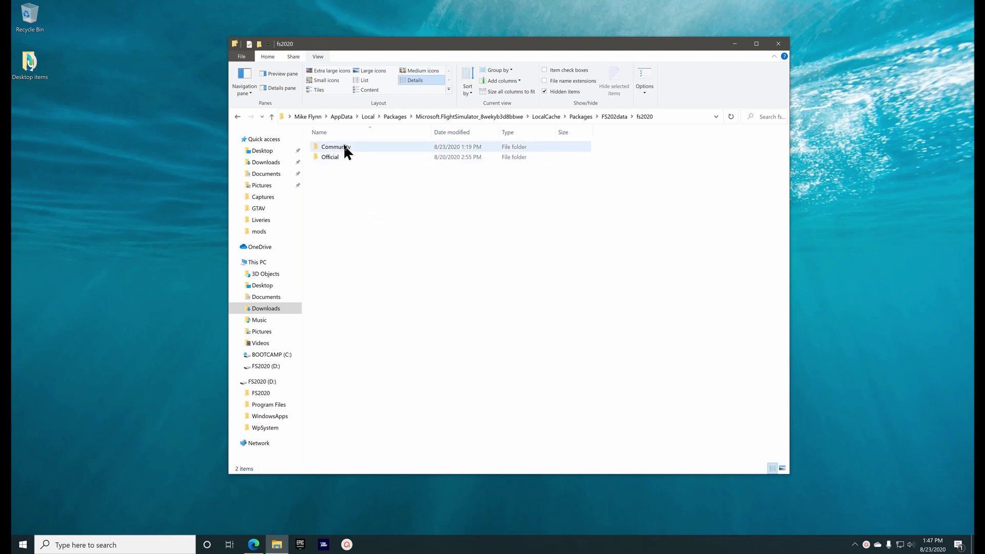
{"action": "left_click_drag", "start_coordinate": [343, 143], "coordinate": [73, 202]}
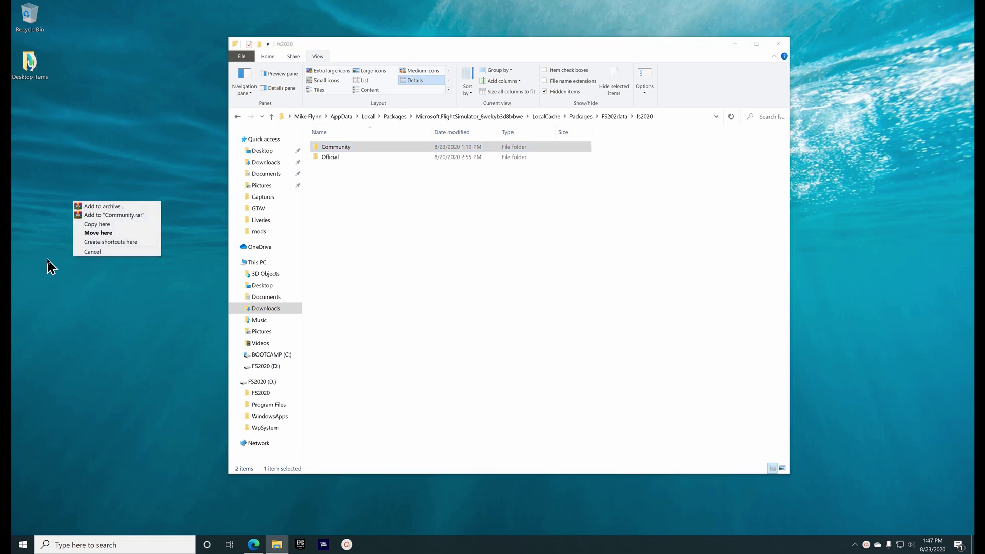
{"action": "left_click", "coordinate": [88, 242]}
{"action": "left_click_drag", "start_coordinate": [82, 209], "coordinate": [41, 109]}
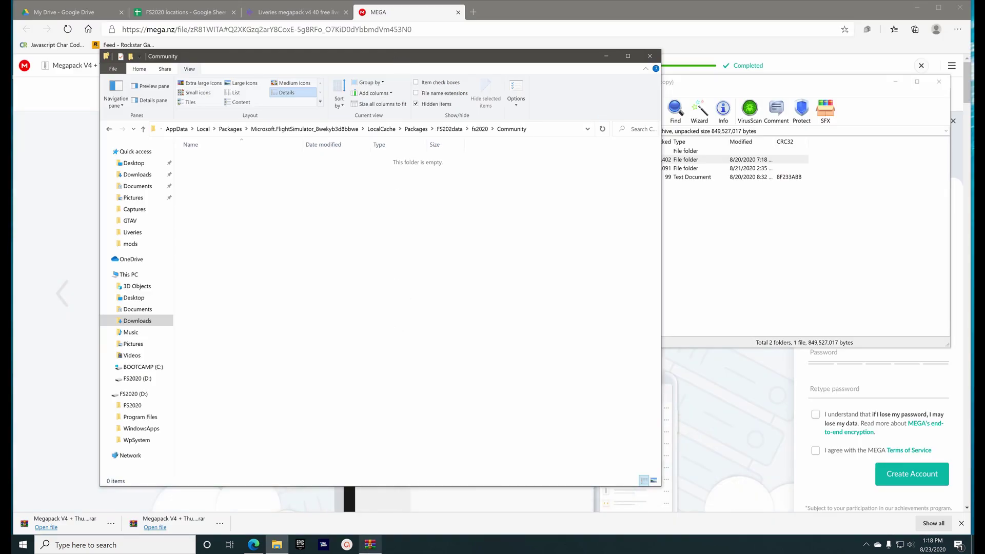
Select liveries-a320 and liveries-cessna208b in WinRAR and drag them into Community to extract.
{"action": "left_click", "coordinate": [371, 544]}
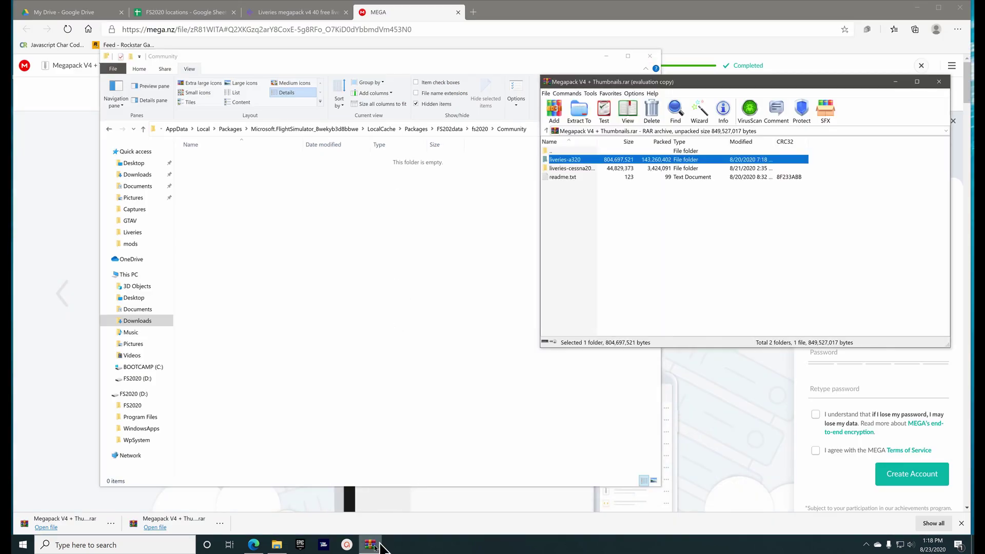
{"action": "left_click", "coordinate": [573, 167], "text": "shift"}
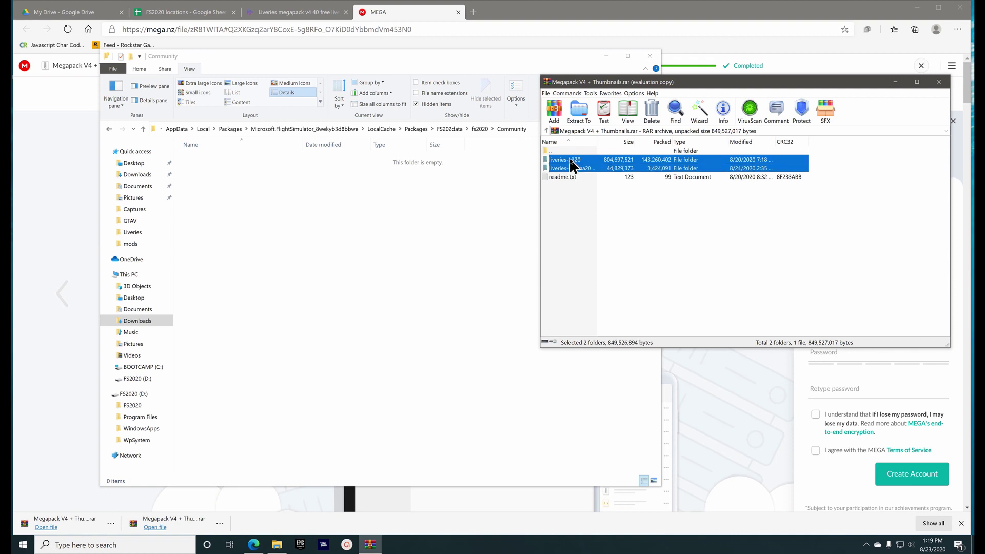
{"action": "left_click_drag", "start_coordinate": [571, 166], "coordinate": [274, 301]}
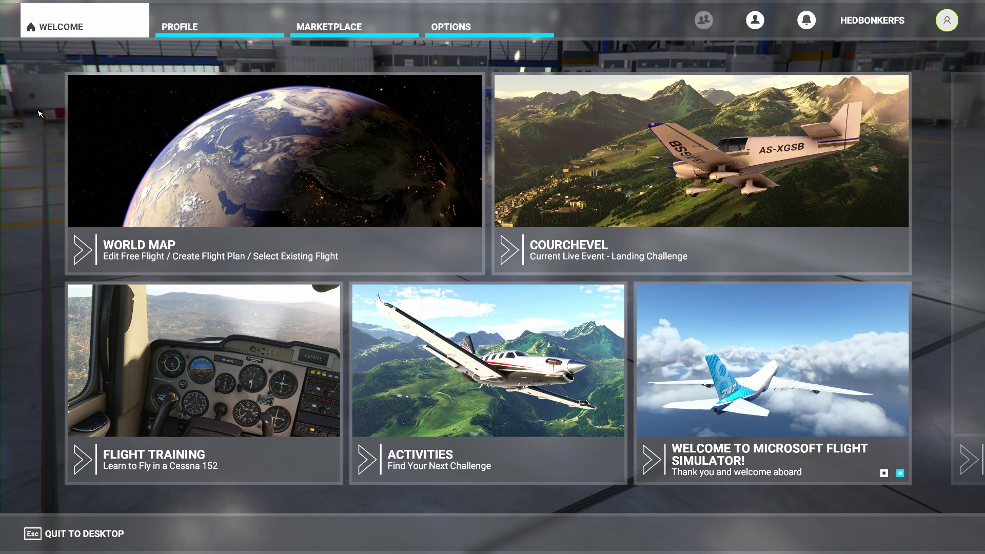
For a World Map flight, choose the Airbus A320neo from the Airliners aircraft filter.
{"action": "left_click", "coordinate": [238, 163]}
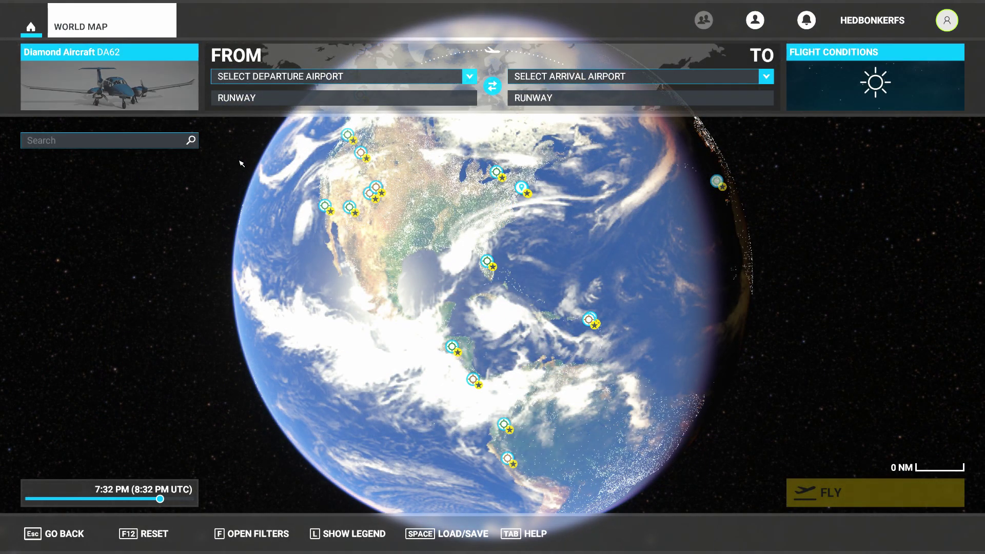
{"action": "left_click", "coordinate": [157, 73]}
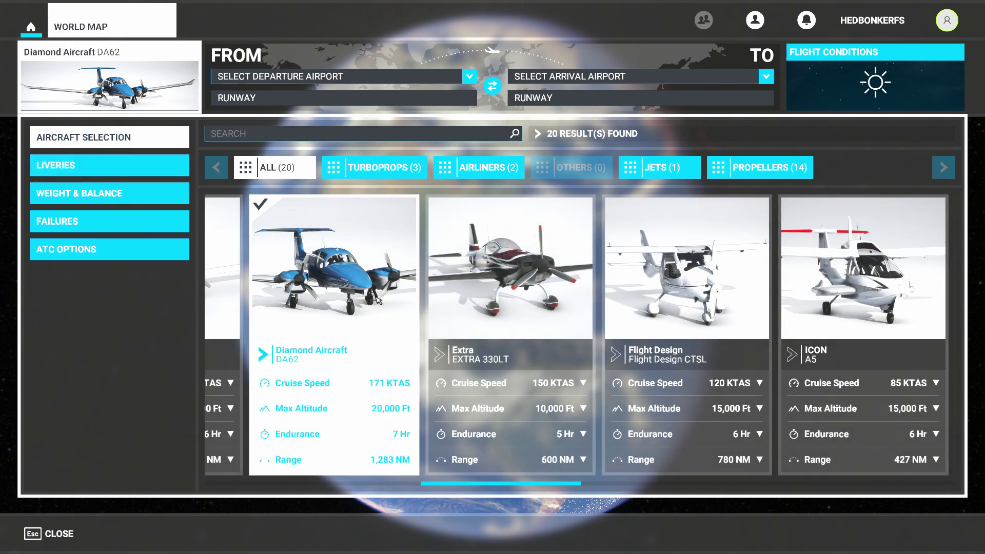
{"action": "left_click", "coordinate": [675, 173]}
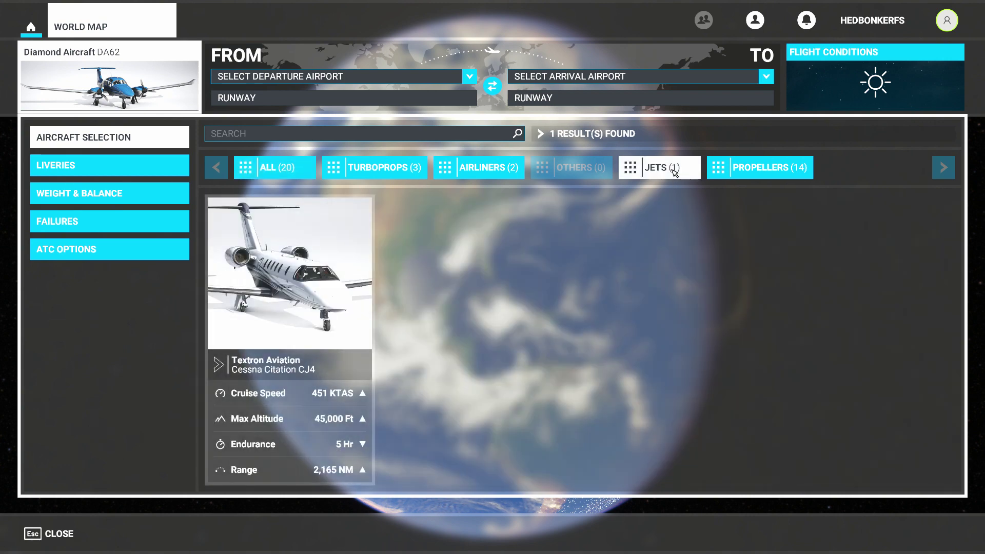
{"action": "left_click", "coordinate": [484, 172]}
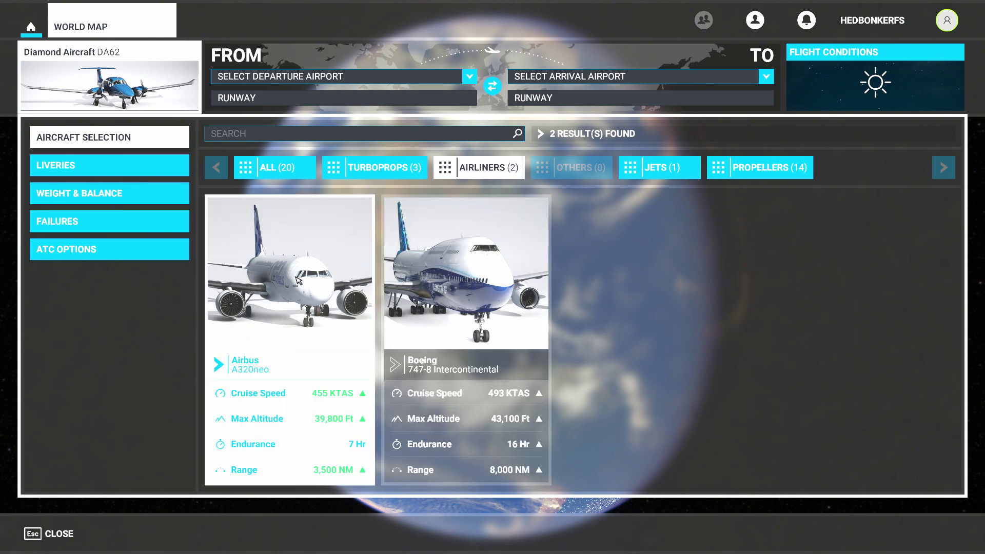
{"action": "left_click", "coordinate": [298, 280]}
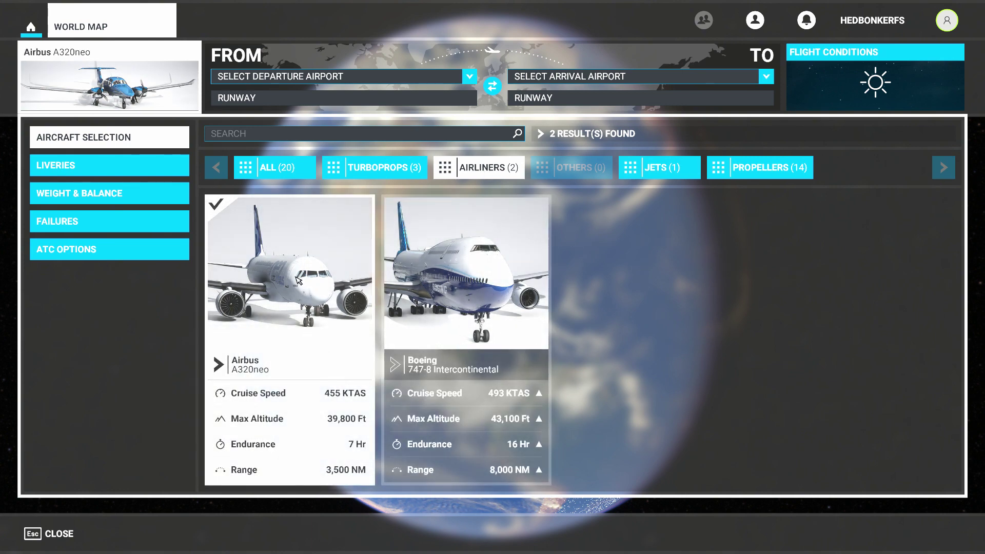
Apply the Alaska Airlines livery from the newly installed megapack liveries to the A320neo.
{"action": "left_click", "coordinate": [93, 168]}
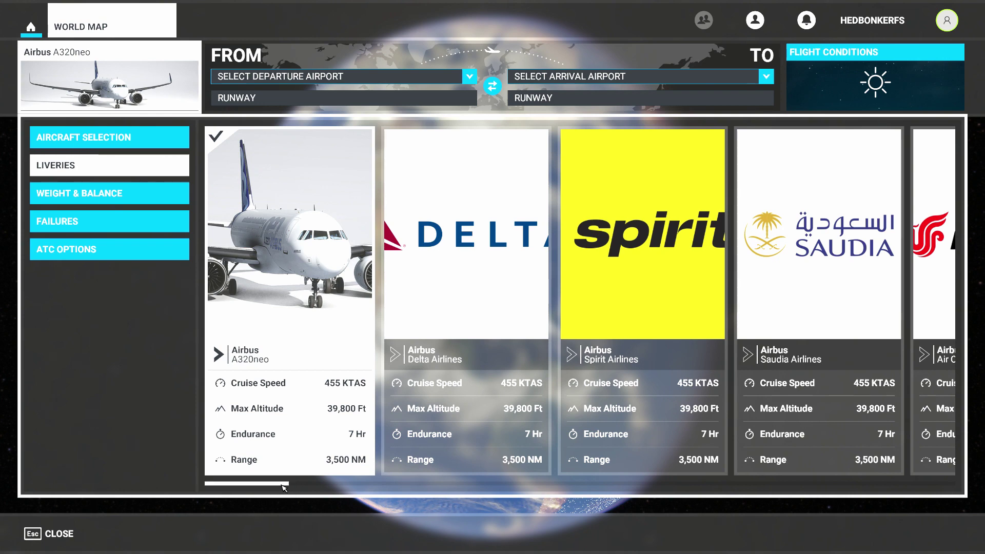
{"action": "left_click_drag", "start_coordinate": [294, 488], "coordinate": [773, 465]}
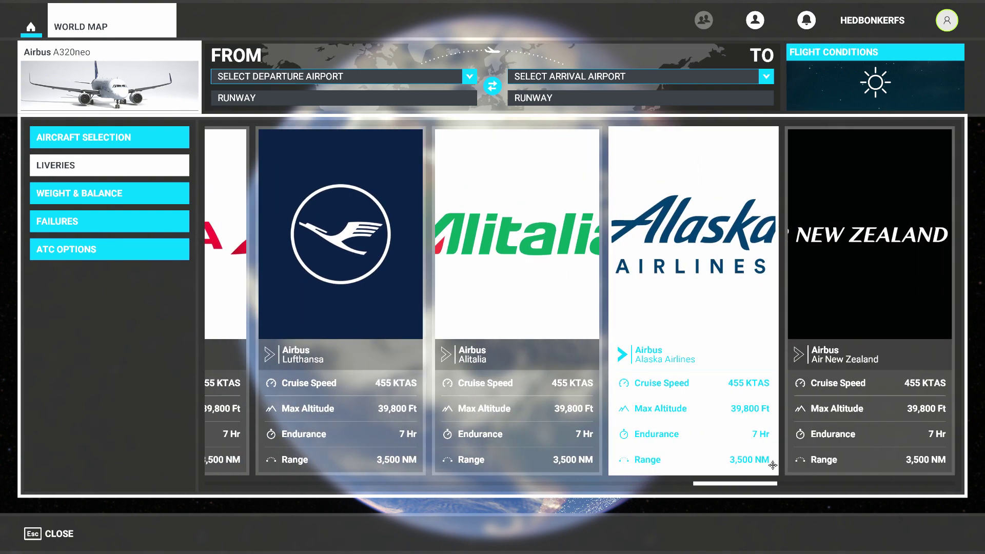
{"action": "left_click", "coordinate": [741, 199]}
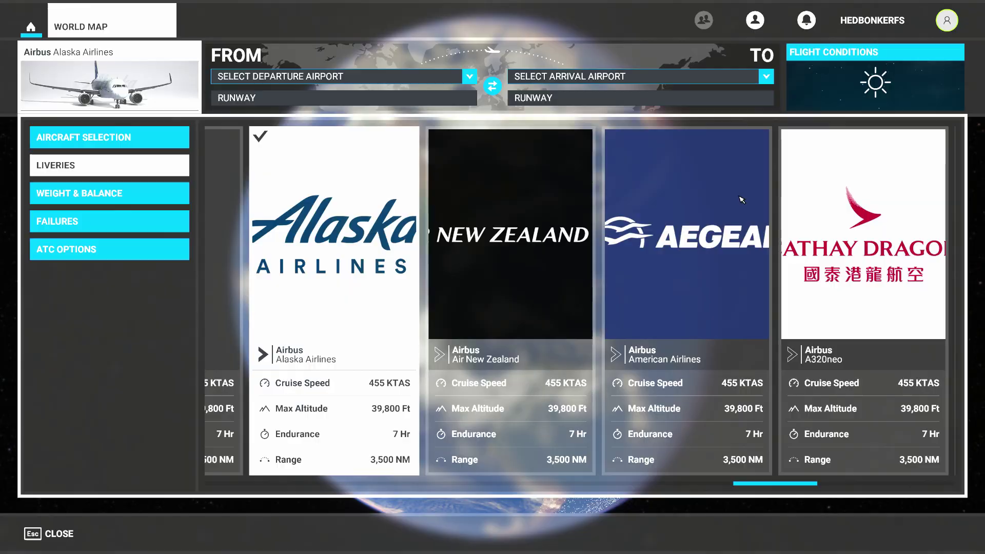